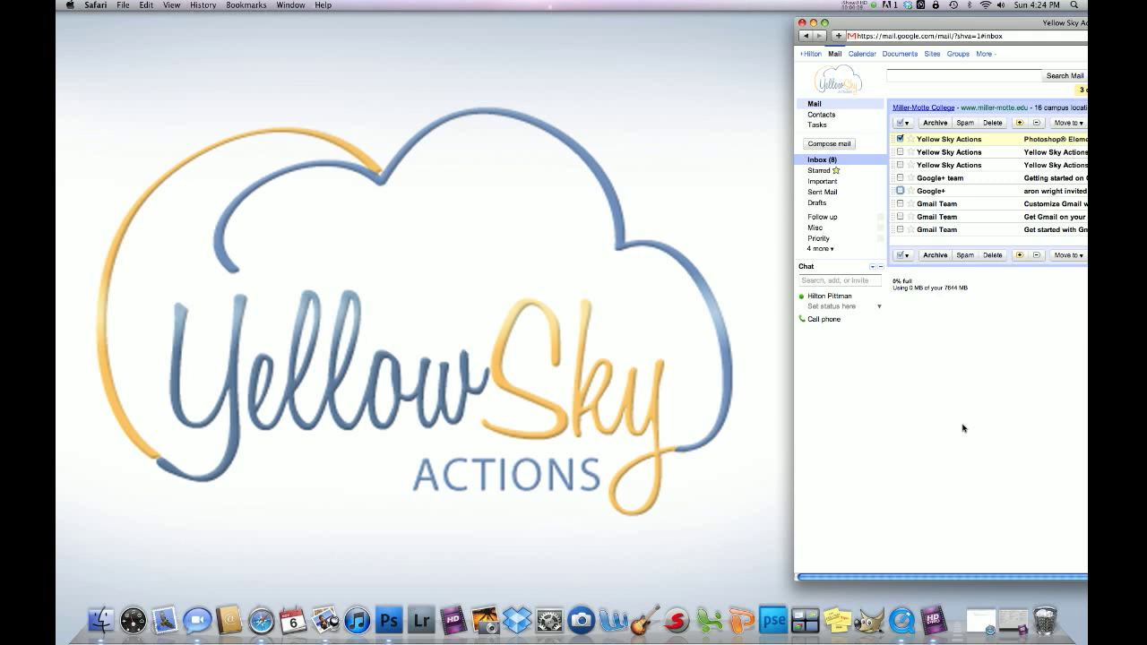
# Open the Photoshop Elements 6-10 Actions email in Gmail and follow its e-junkie download link.
pyautogui.moveTo(925, 26); pyautogui.dragTo(339, 46)
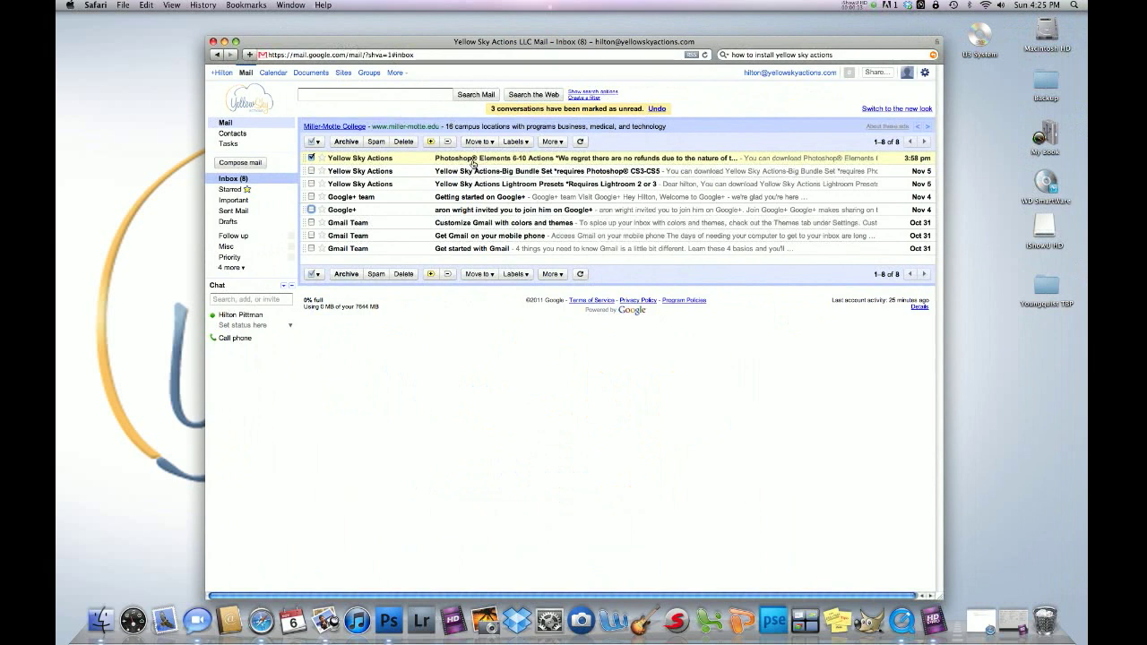
pyautogui.click(473, 161)
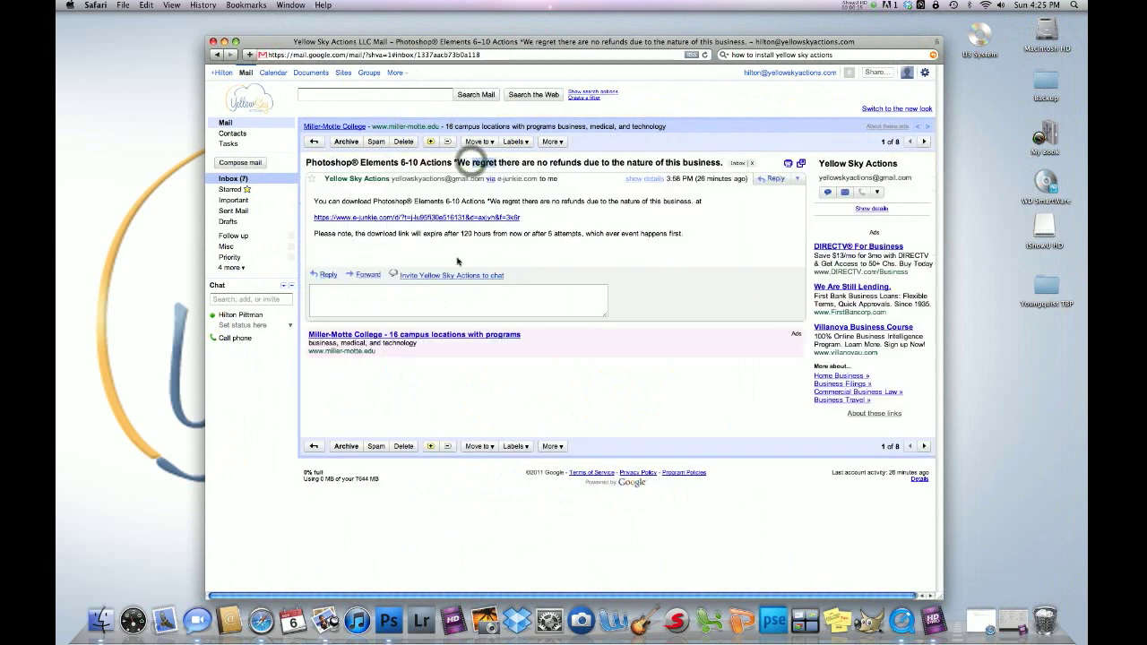
pyautogui.click(358, 222)
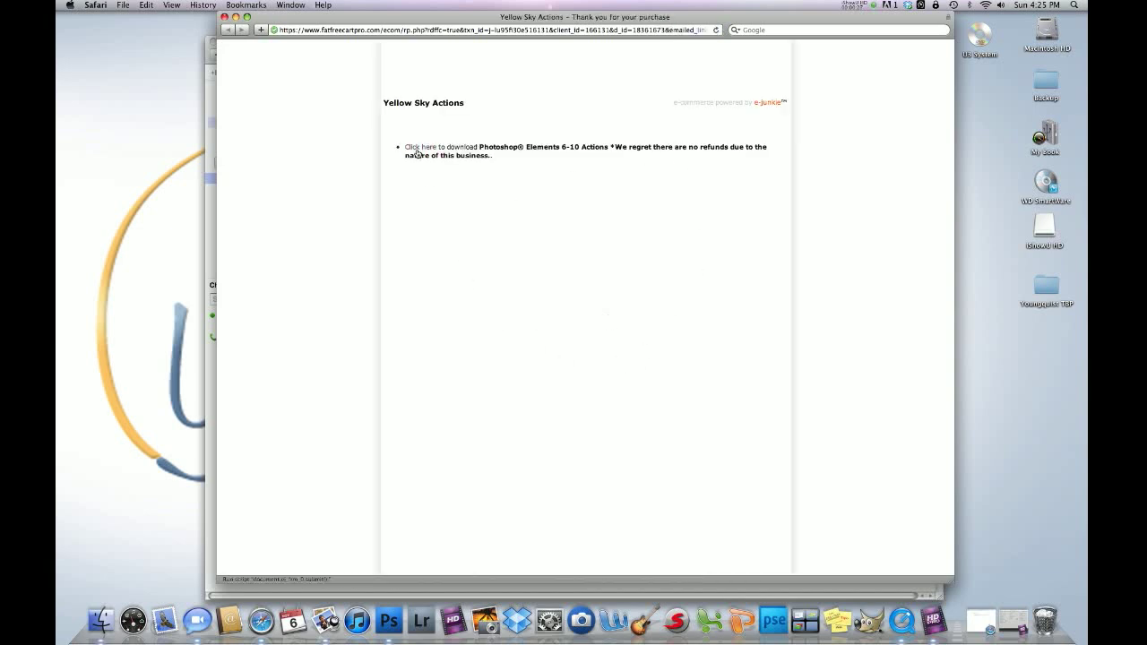
# Download the Photoshop Elements actions and open the YSA Photoshop Elements-5 folder.
pyautogui.click(417, 150)
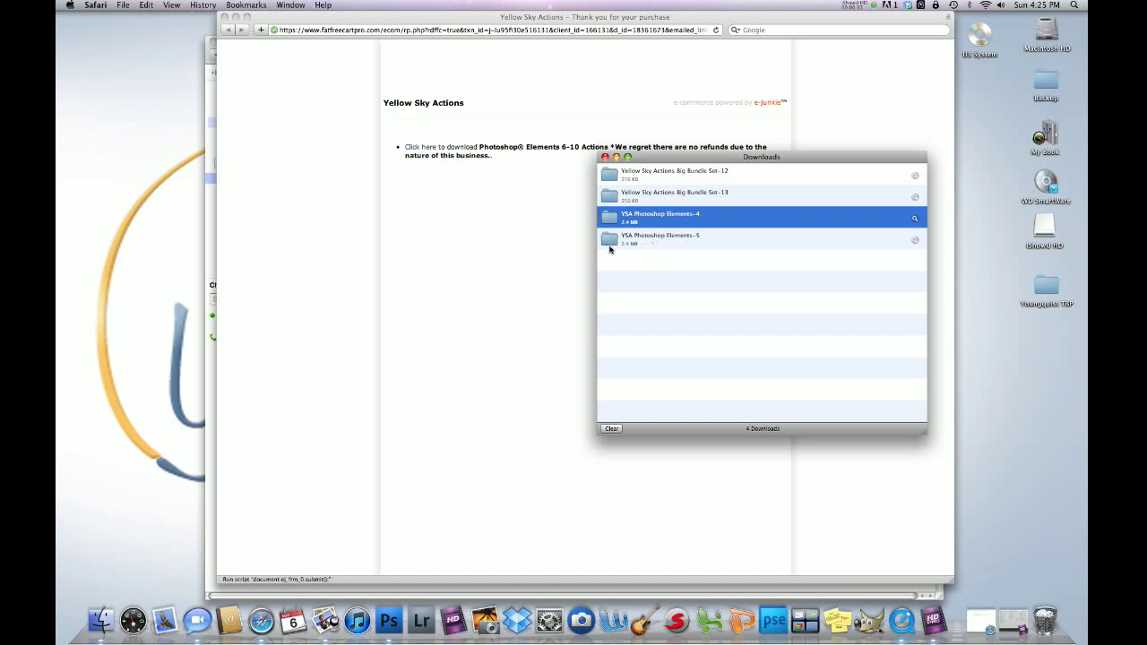
pyautogui.doubleClick(609, 245)
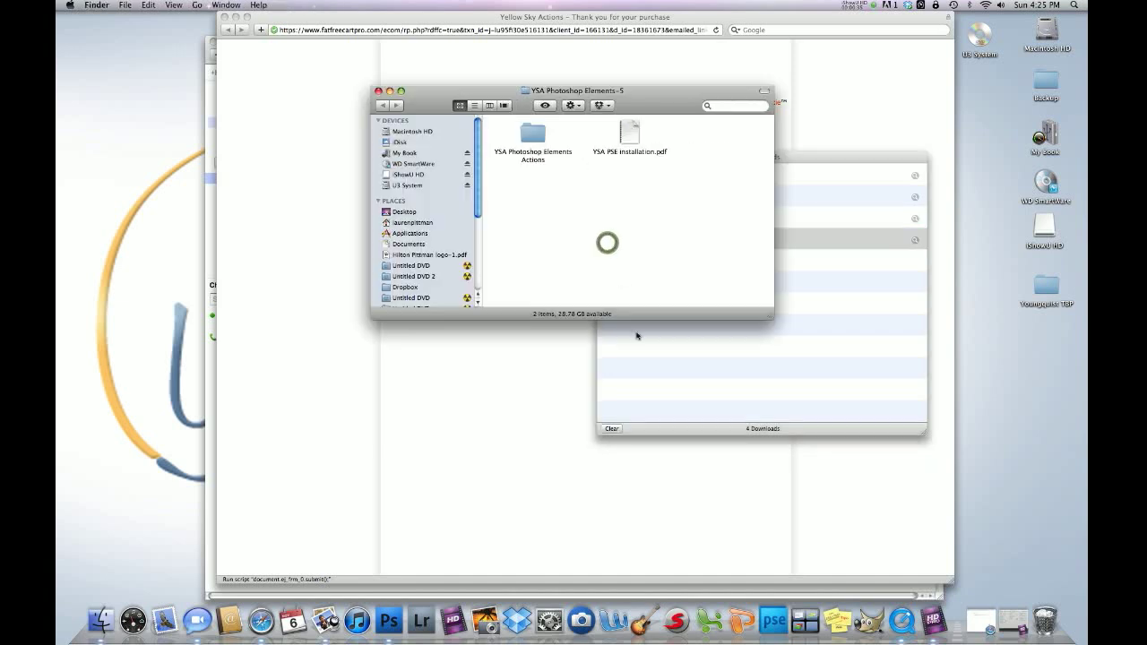
pyautogui.moveTo(655, 105); pyautogui.dragTo(1002, 377)
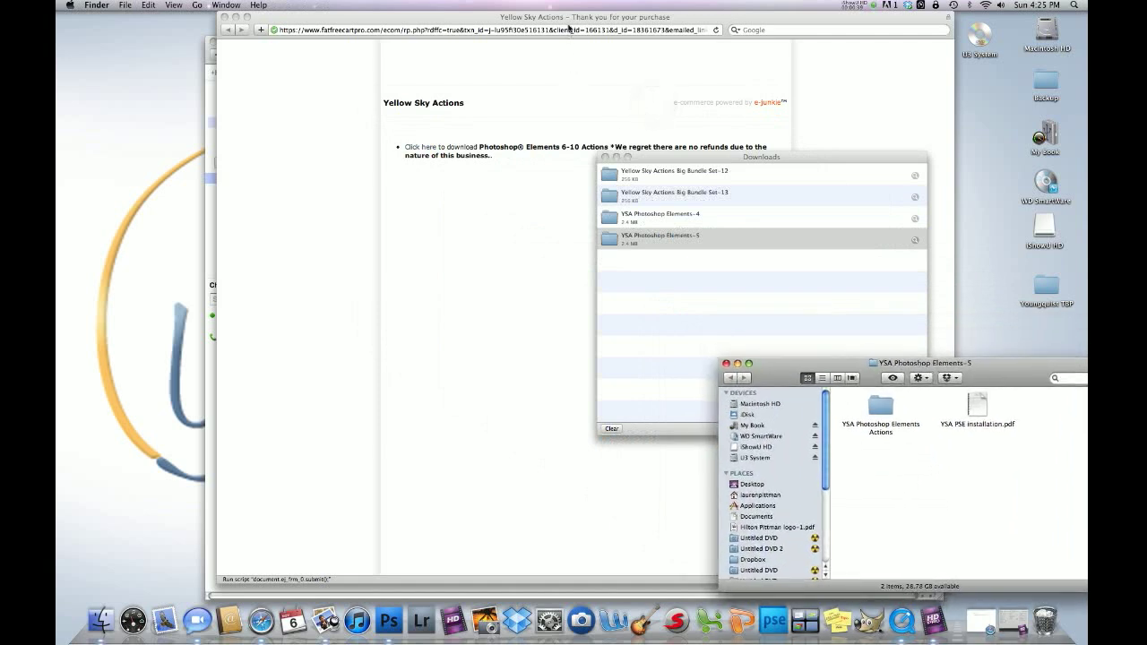
# Move the browser, downloads and Gmail windows aside and open Macintosh HD.
pyautogui.moveTo(566, 17)
pyautogui.mouseDown()
pyautogui.moveTo(796, 409)
pyautogui.moveTo(913, 503)
pyautogui.mouseUp()
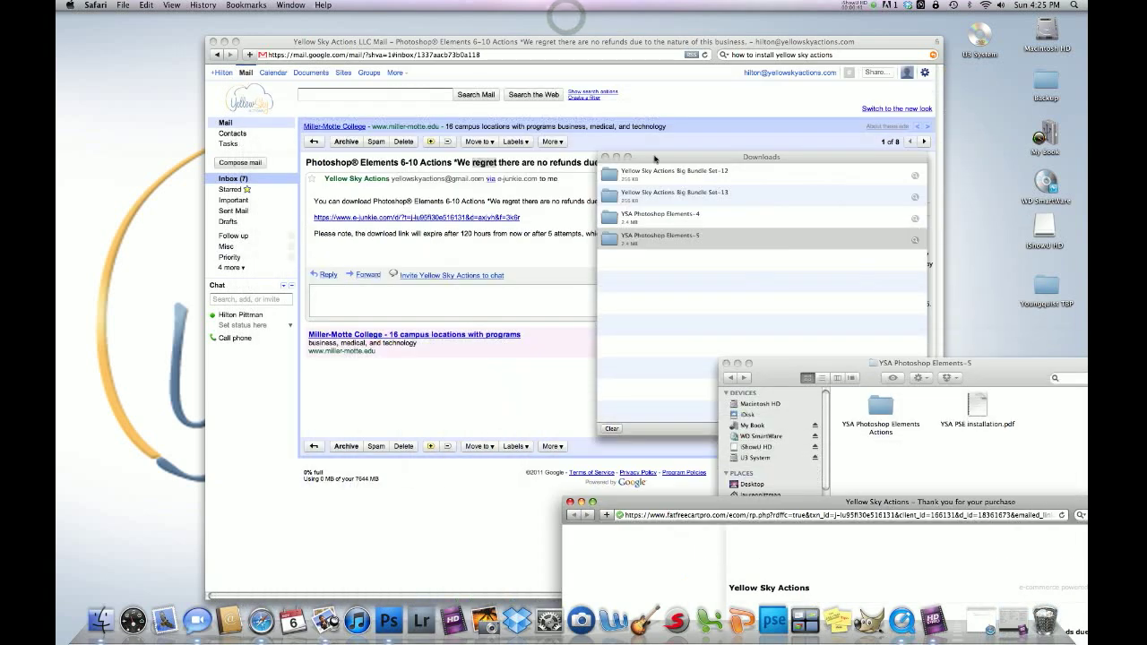
pyautogui.moveTo(658, 161); pyautogui.dragTo(812, 529)
pyautogui.moveTo(570, 43); pyautogui.dragTo(876, 433)
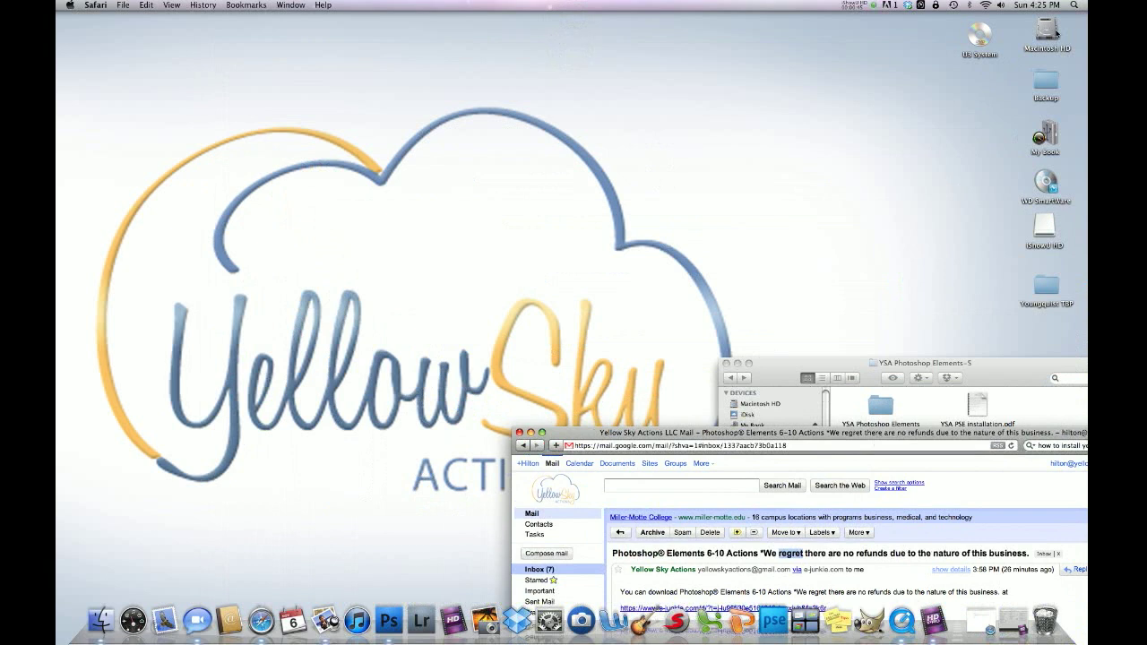
pyautogui.doubleClick(1047, 34)
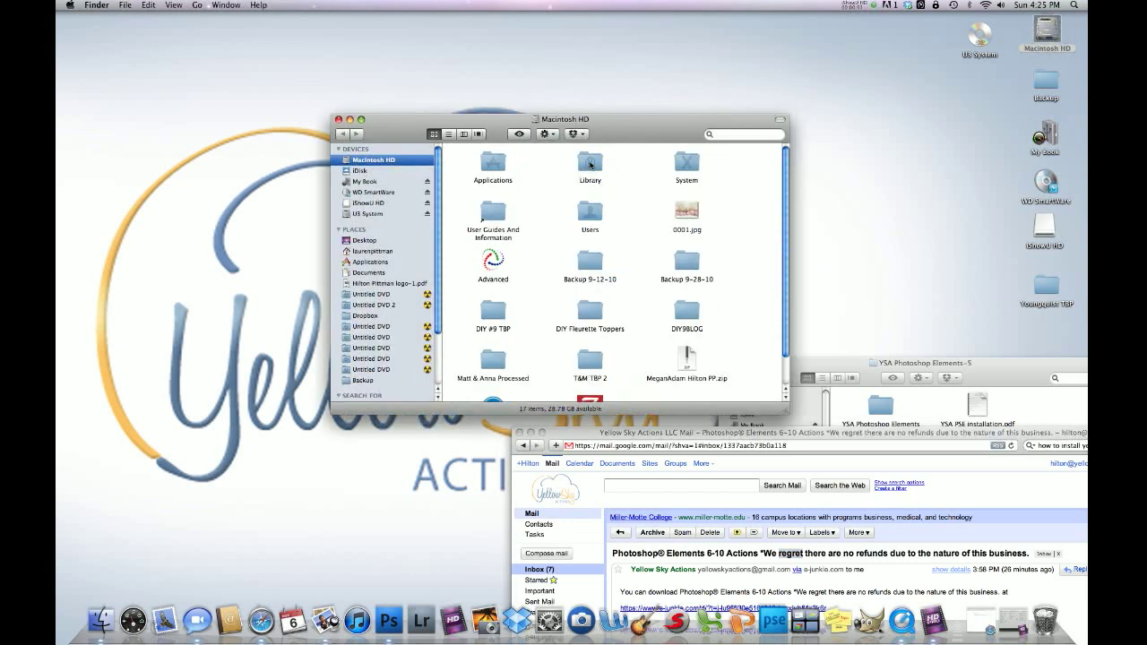
# Navigate Library > Application Support > Adobe > Photoshop Elements > 9.0 > Photo Creations.
pyautogui.doubleClick(589, 162)
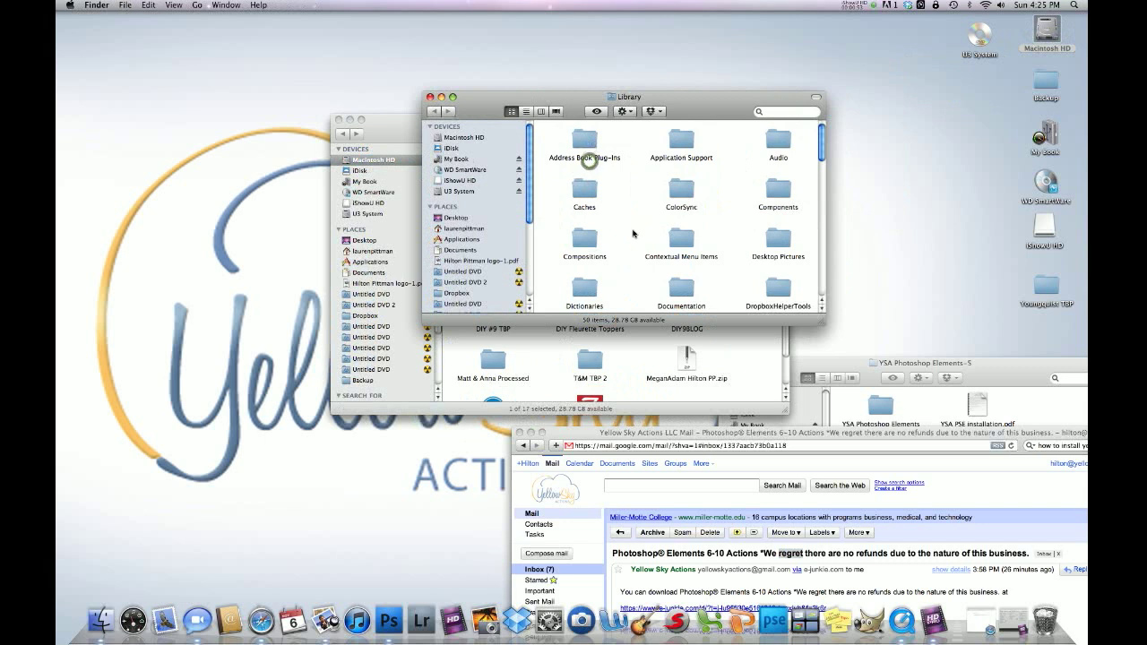
pyautogui.doubleClick(679, 146)
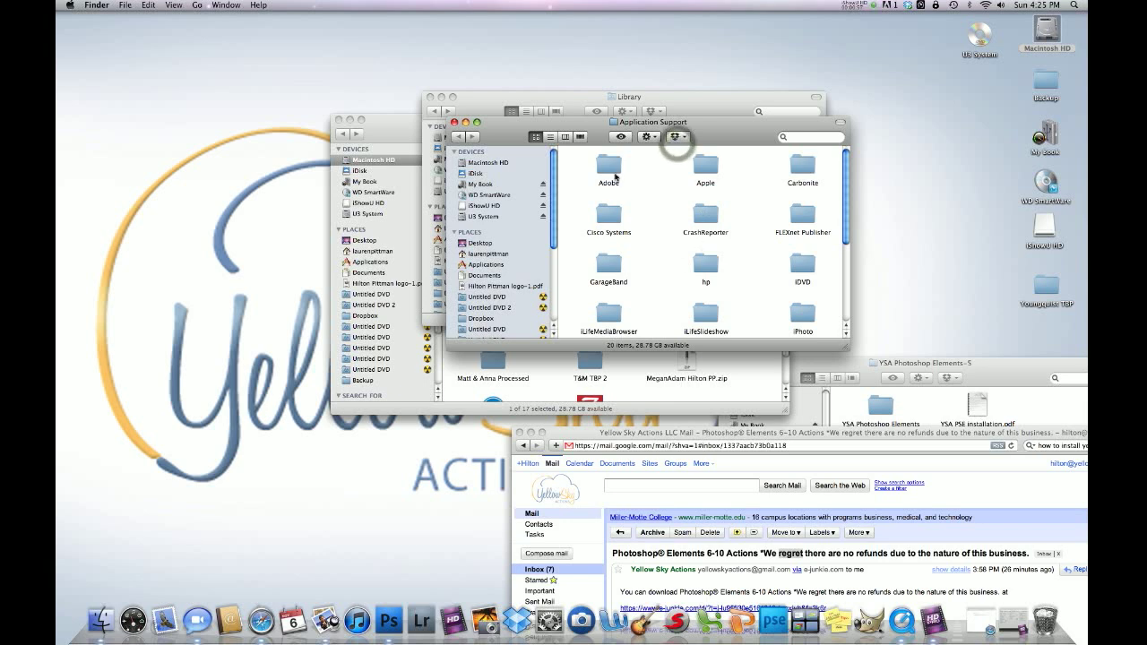
pyautogui.doubleClick(608, 163)
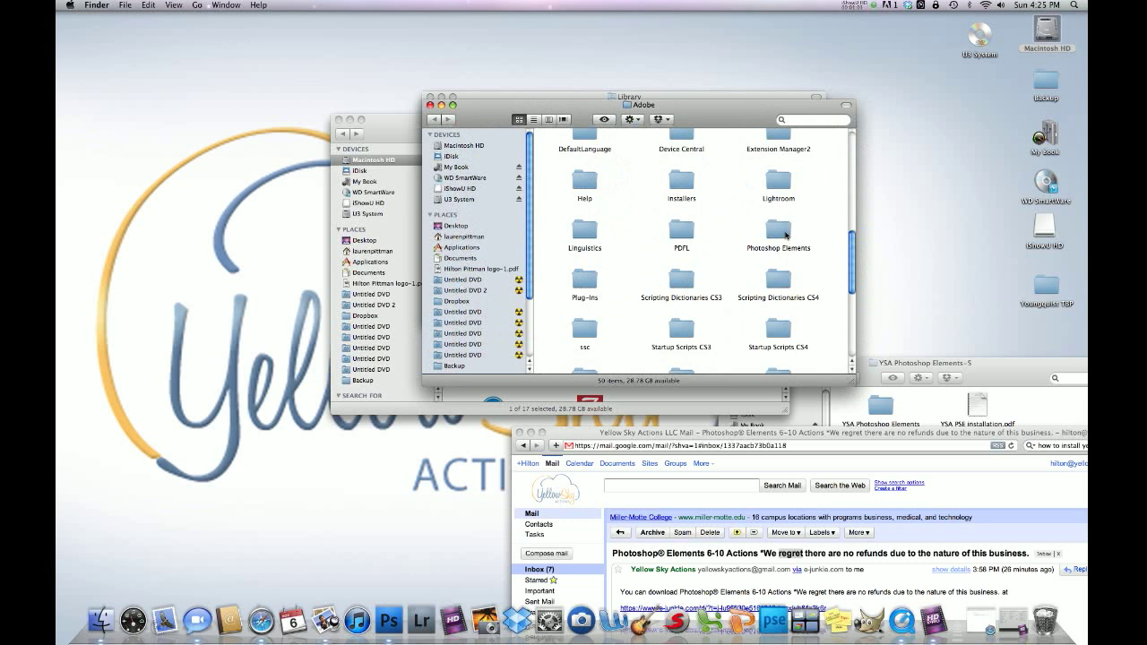
pyautogui.doubleClick(785, 234)
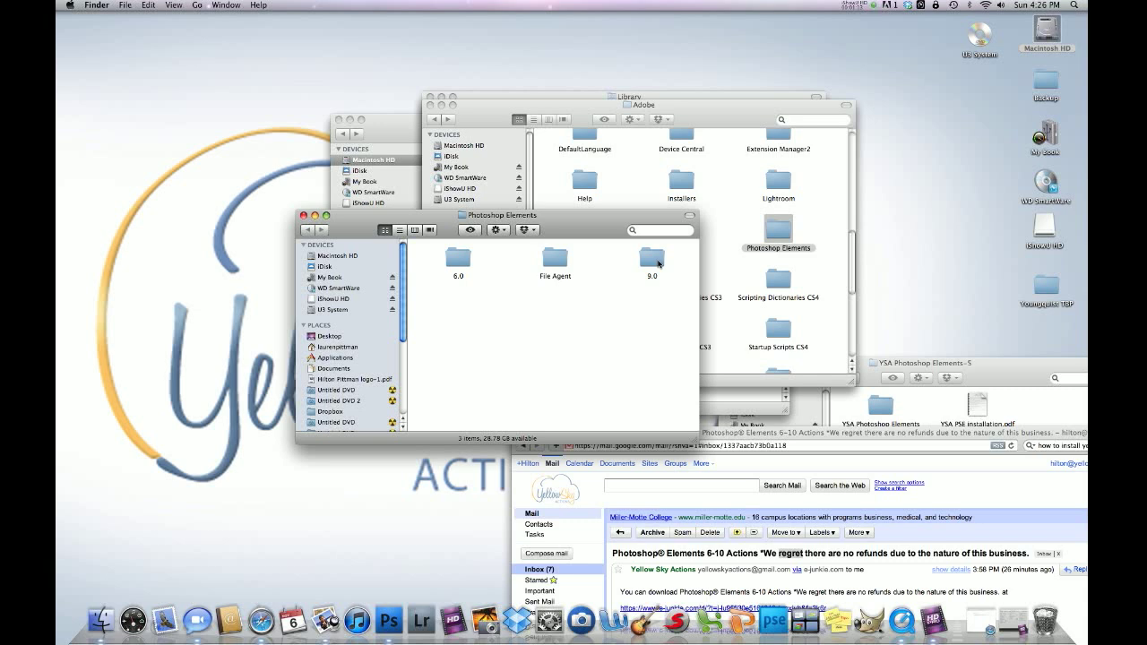
pyautogui.doubleClick(659, 262)
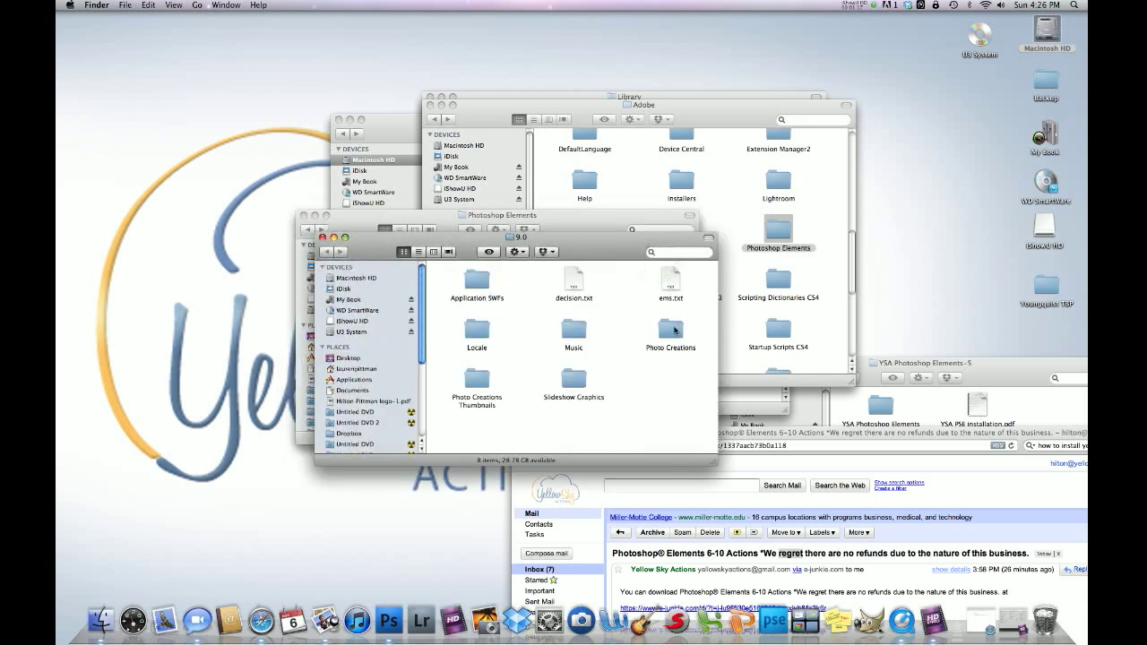
pyautogui.doubleClick(673, 330)
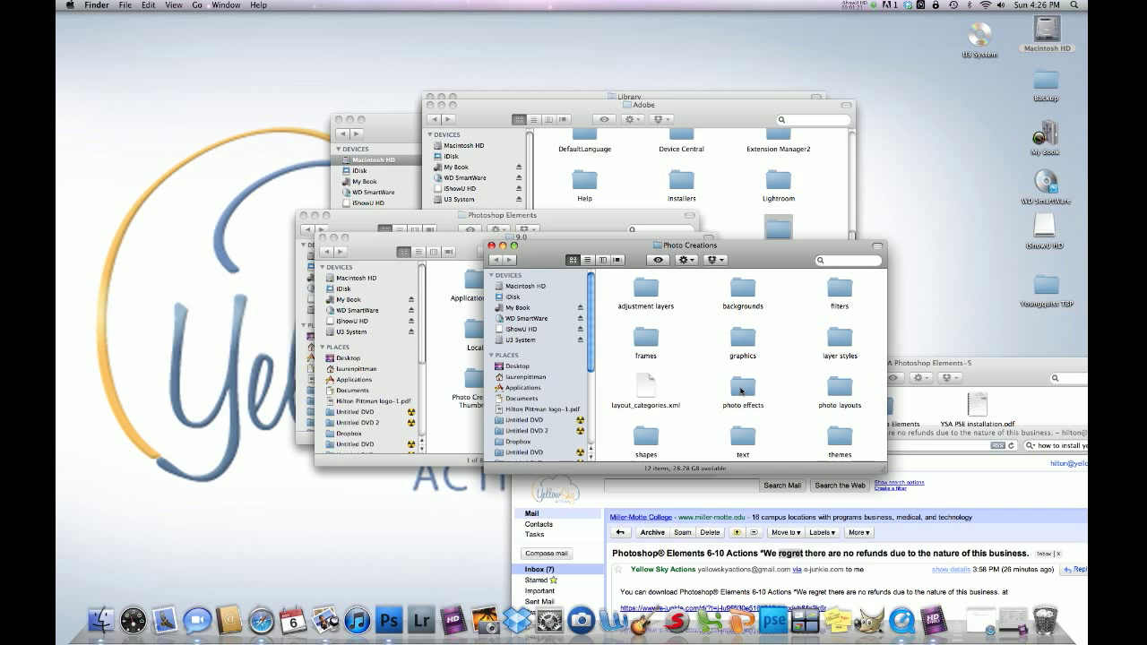
pyautogui.click(757, 253)
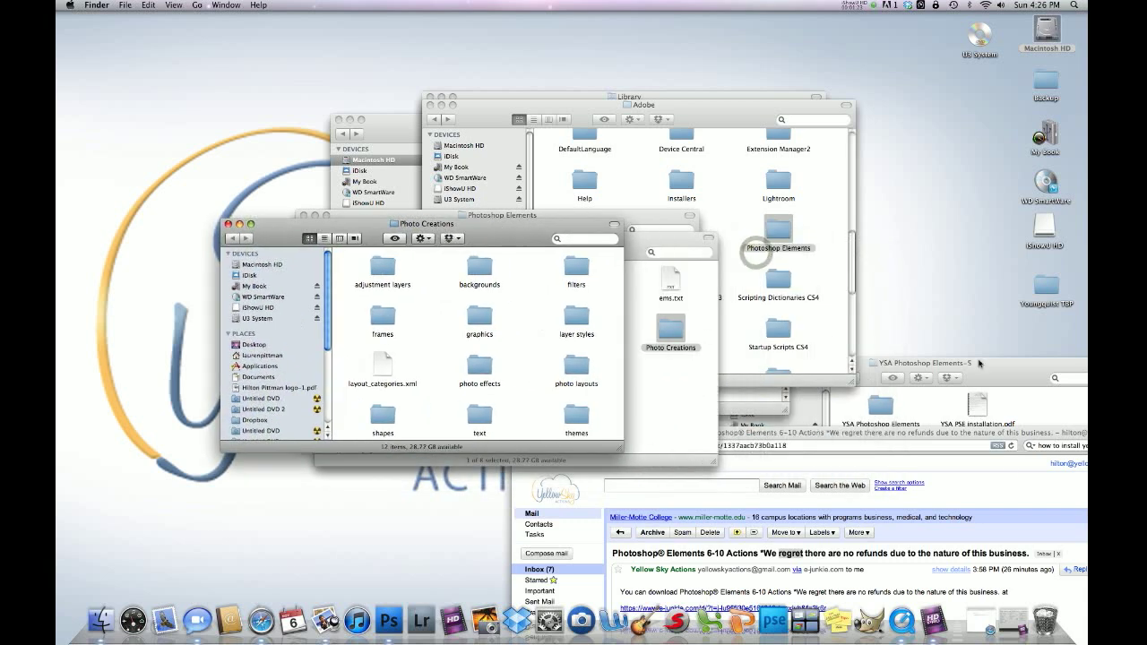
# Move all 160 files from YSA Photoshop Elements Actions into the photo effects folder.
pyautogui.moveTo(980, 363); pyautogui.dragTo(776, 218)
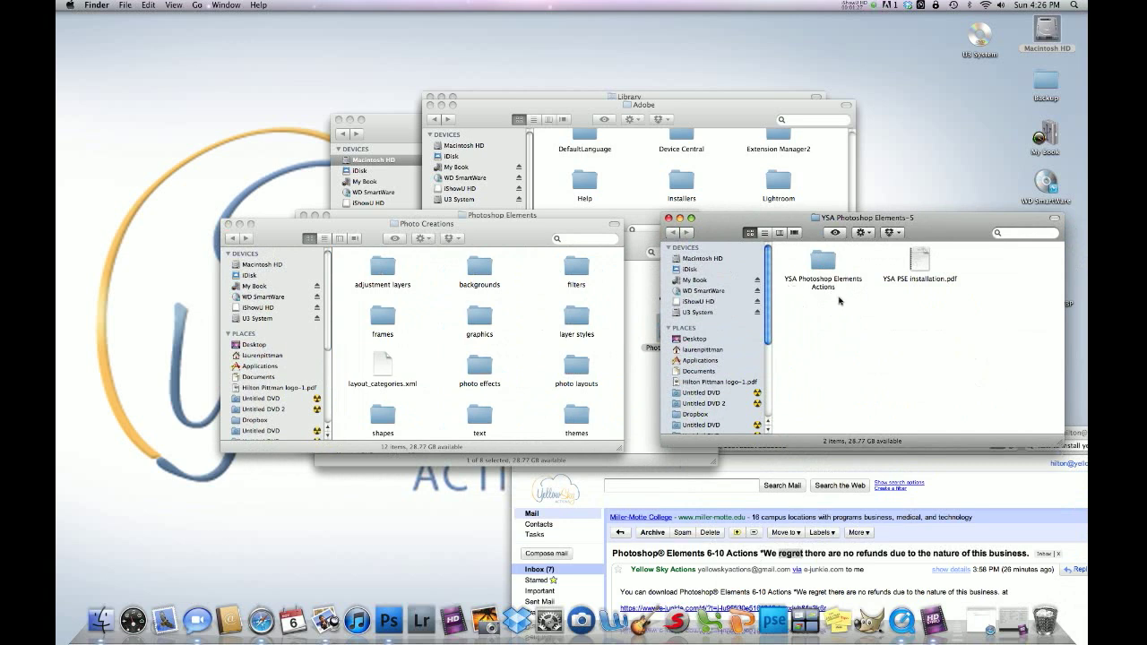
pyautogui.doubleClick(818, 265)
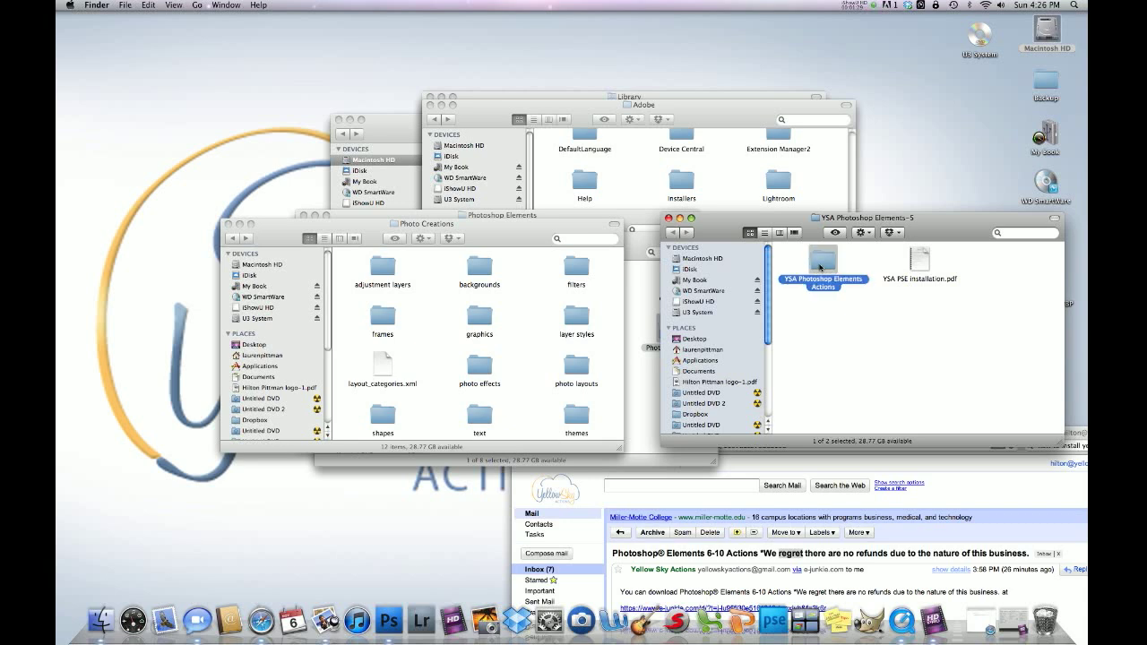
pyautogui.moveTo(654, 120); pyautogui.dragTo(879, 157)
pyautogui.moveTo(739, 177); pyautogui.dragTo(952, 229)
pyautogui.press('super+a')
pyautogui.scroll(-15, 955, 260)
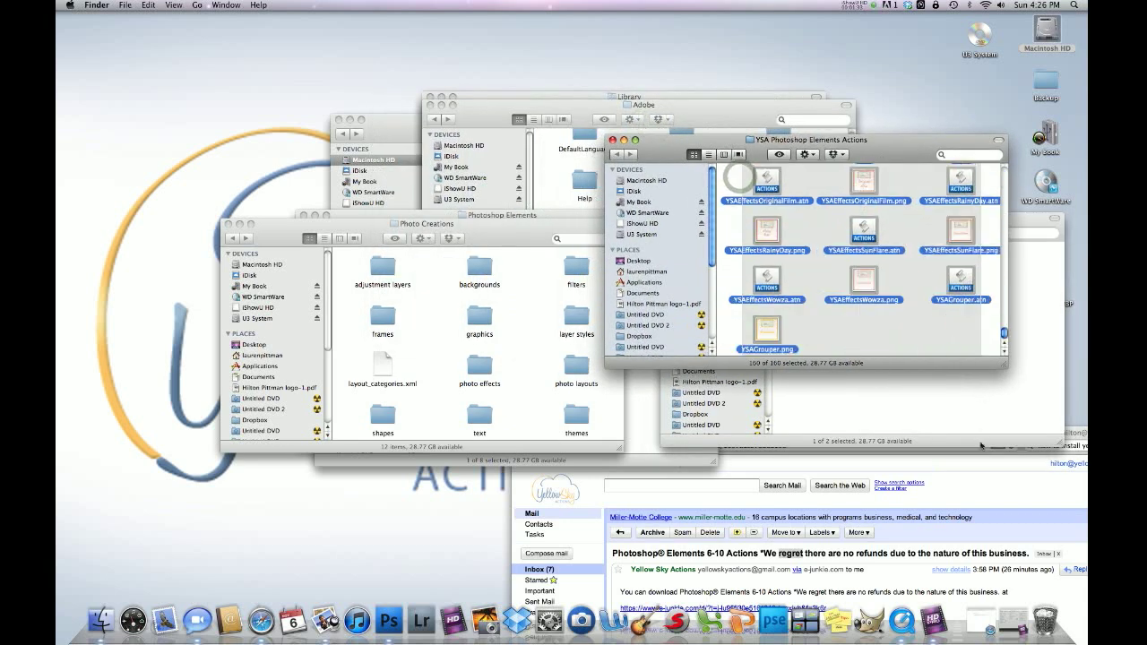
pyautogui.moveTo(961, 278); pyautogui.dragTo(479, 379)
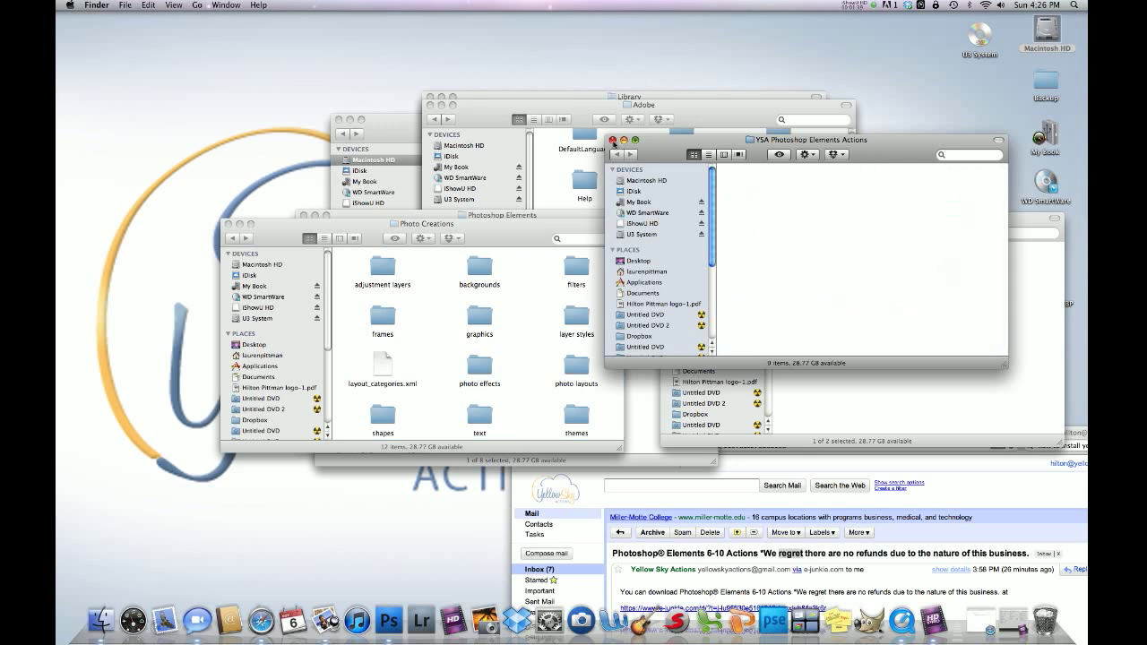
# Close the emptied actions window and bring the 9.0 folder window forward.
pyautogui.click(613, 140)
pyautogui.moveTo(421, 223); pyautogui.dragTo(824, 377)
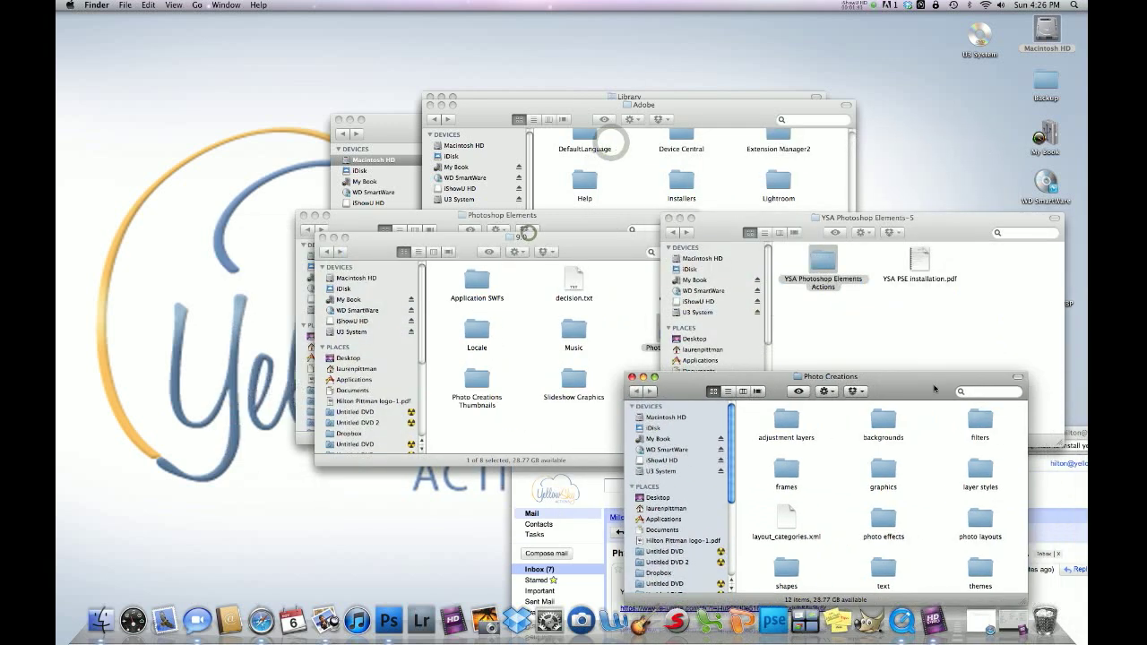
pyautogui.moveTo(506, 242); pyautogui.dragTo(485, 203)
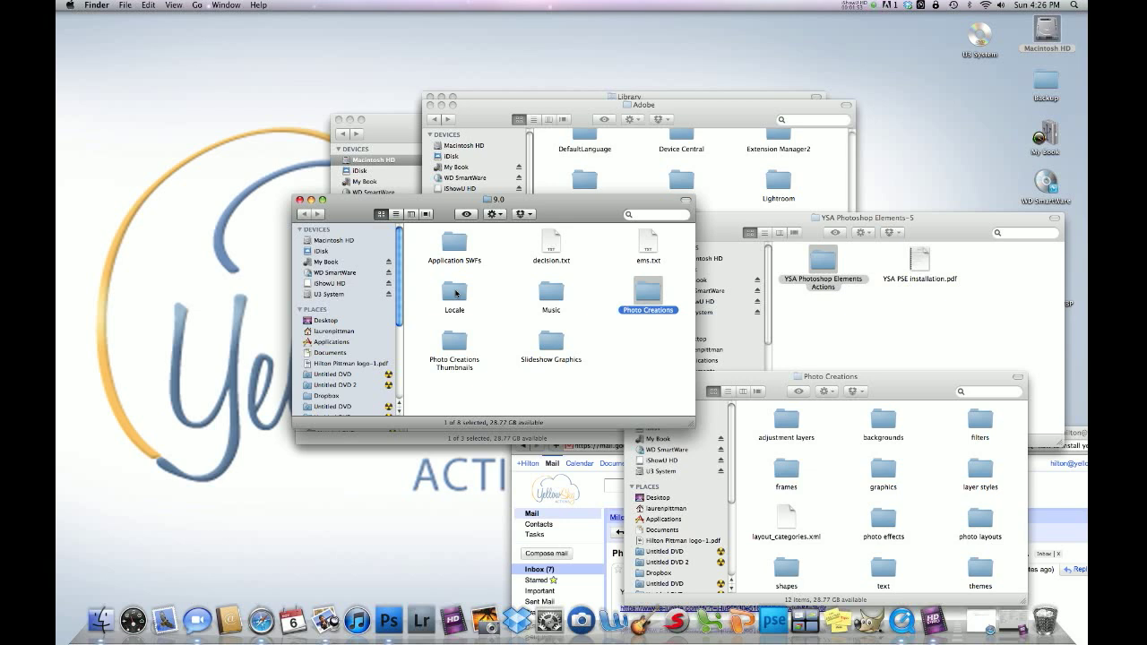
# Open Locale > en_US and put MediaDatabase.db3's name into editing.
pyautogui.doubleClick(456, 293)
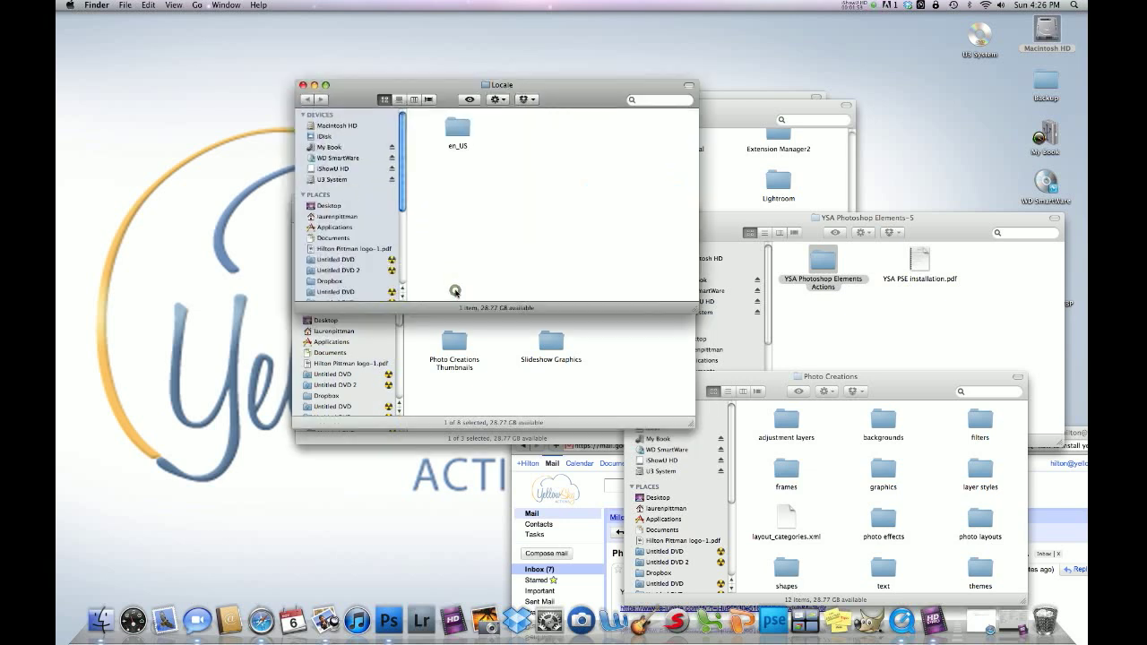
pyautogui.doubleClick(458, 128)
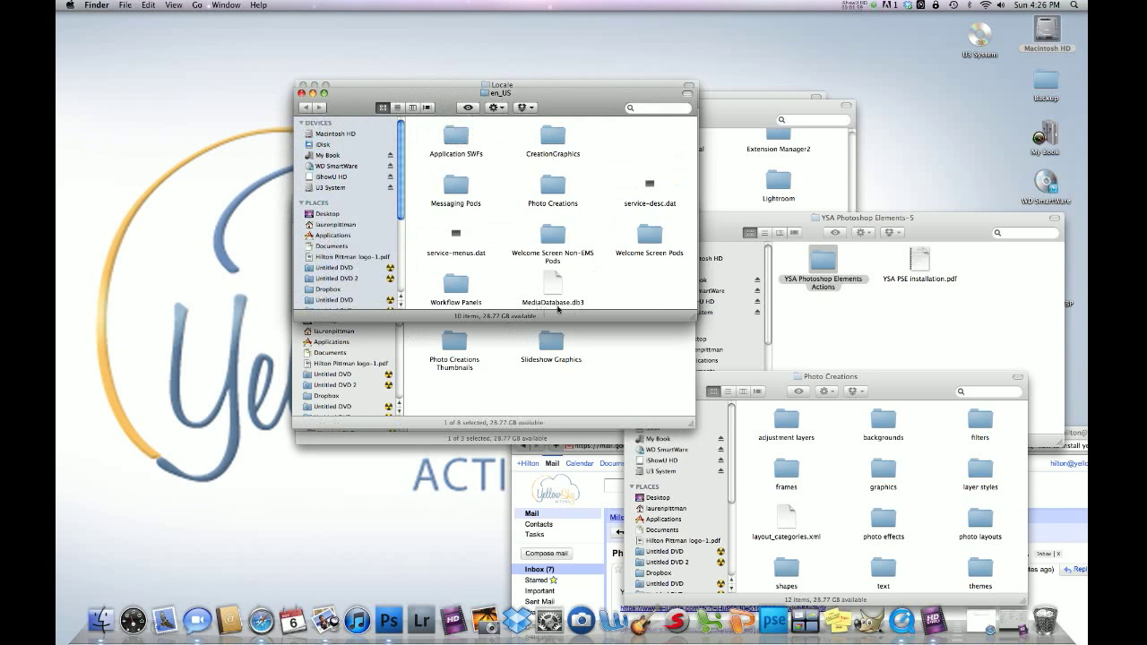
pyautogui.click(567, 307)
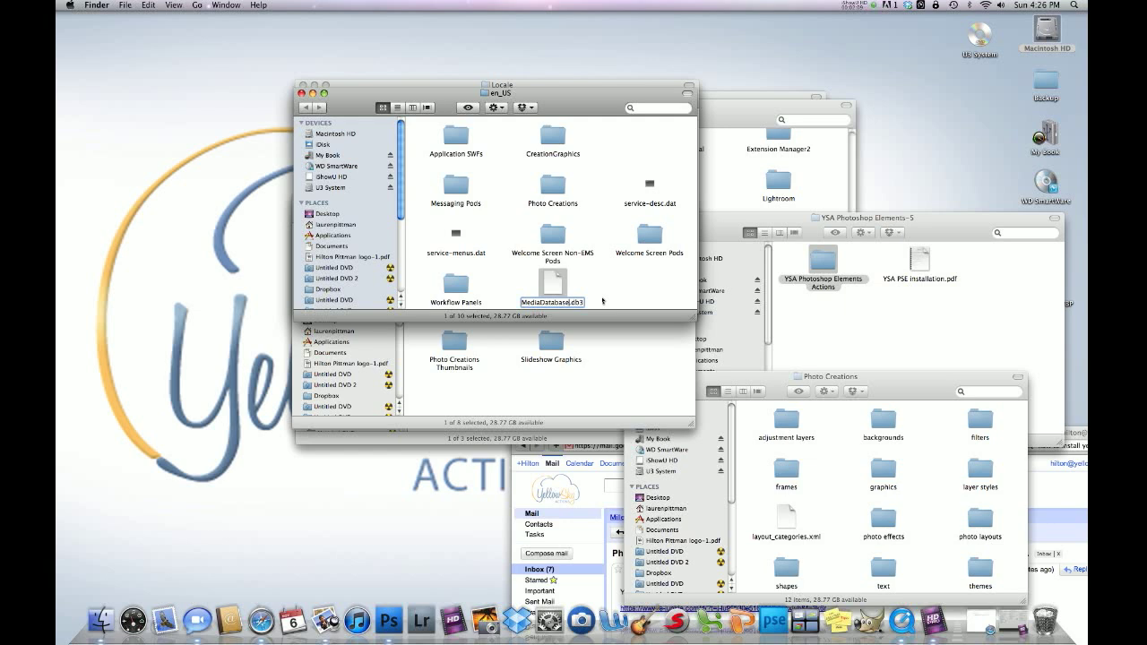
# Insert OLDER before .db3 to name the file MediaDatabaseOLDER.db3.
pyautogui.write('OLDE')
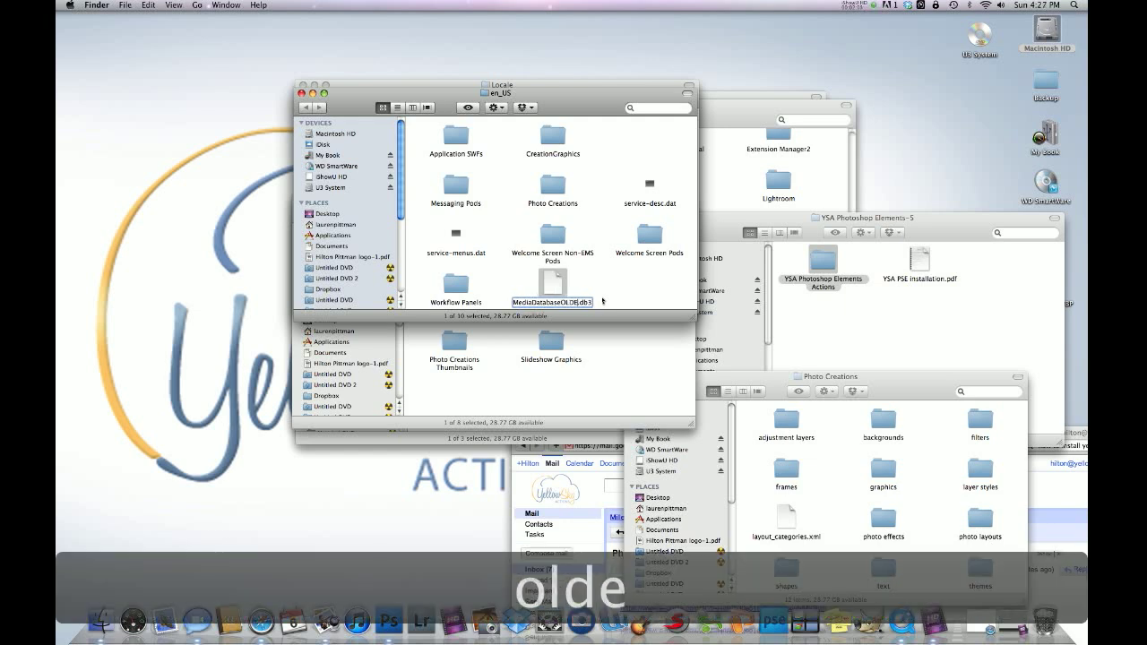
pyautogui.write('R')
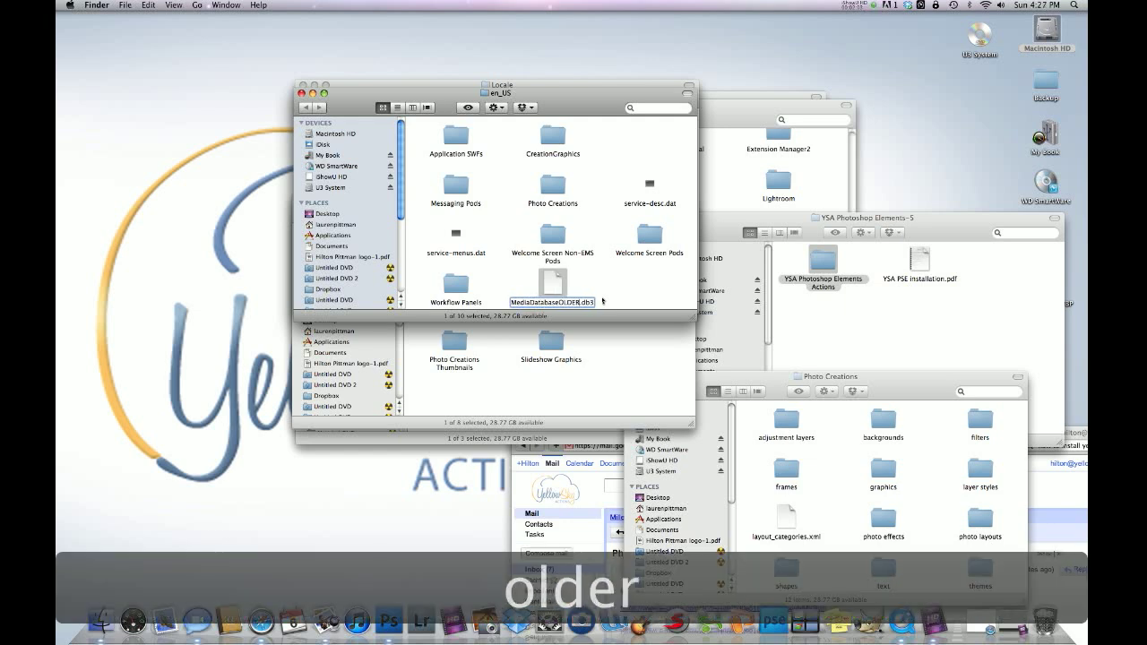
pyautogui.click(615, 290)
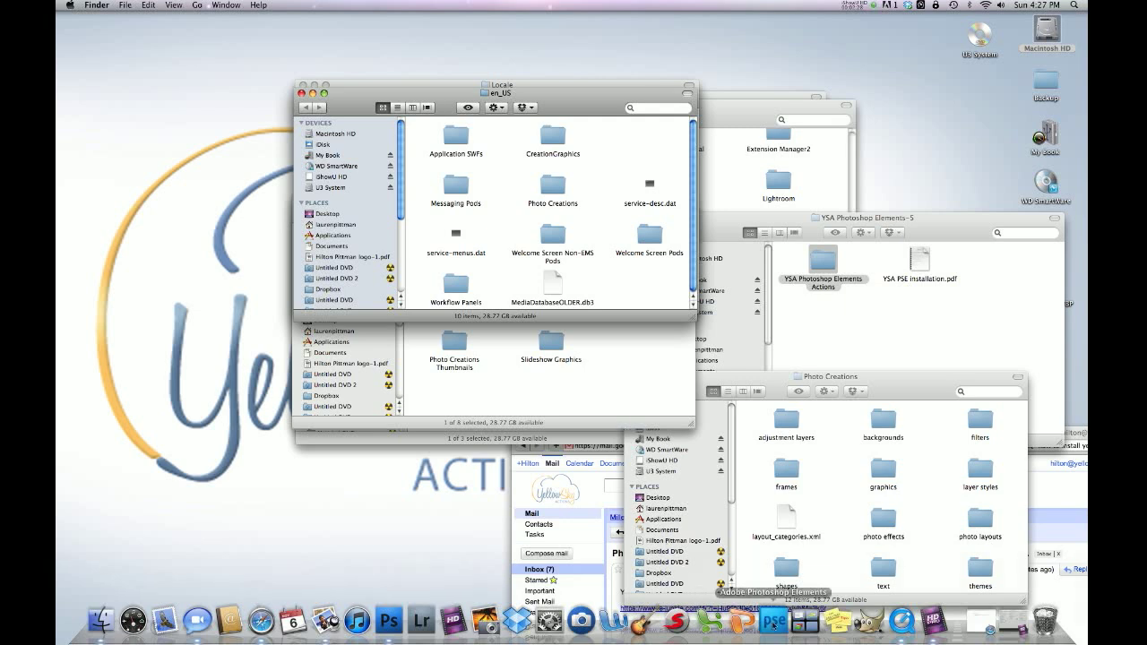
# Relaunch Photoshop Elements from the Dock so it rebuilds its content and effects.
pyautogui.click(774, 622)
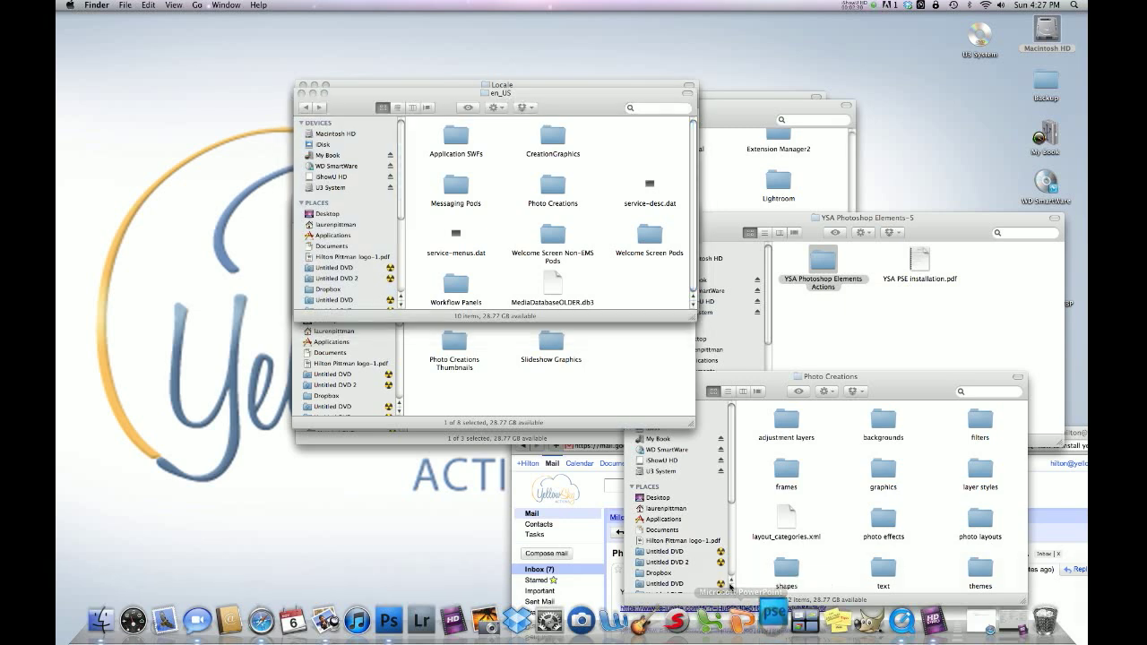